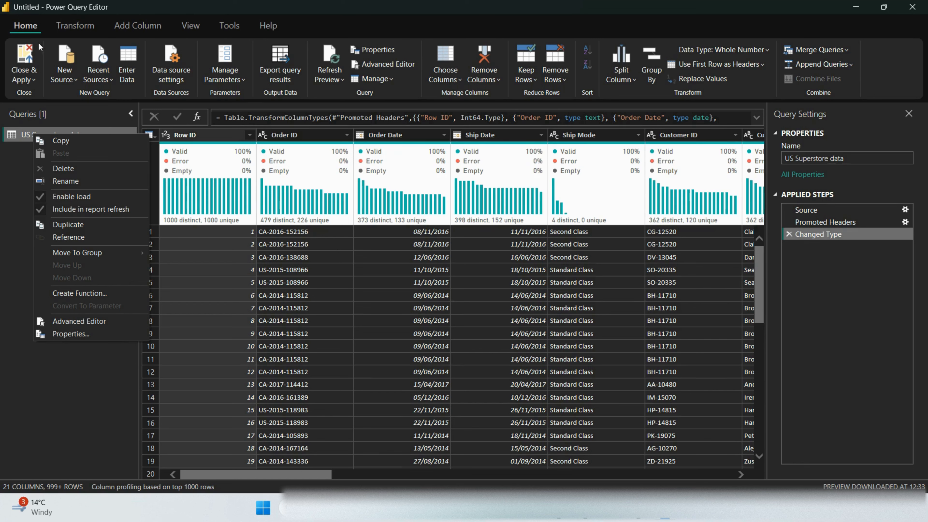
left_click(32, 79)
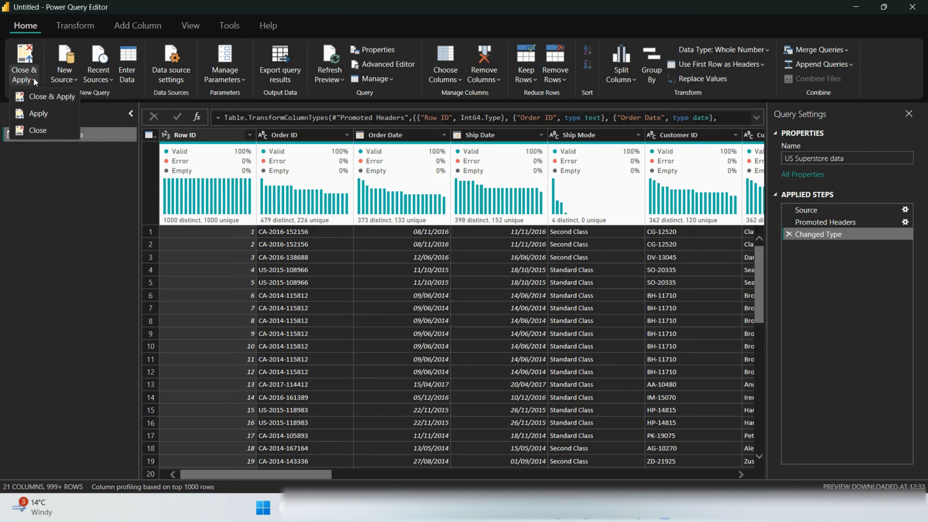
left_click(88, 197)
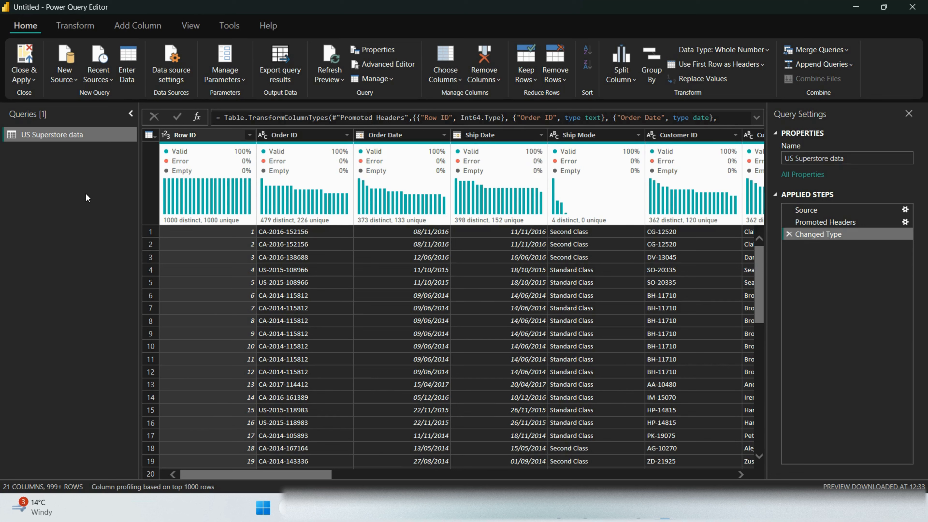
Create a reference query from US Superstore data and compare its applied steps with the original's
right_click(80, 137)
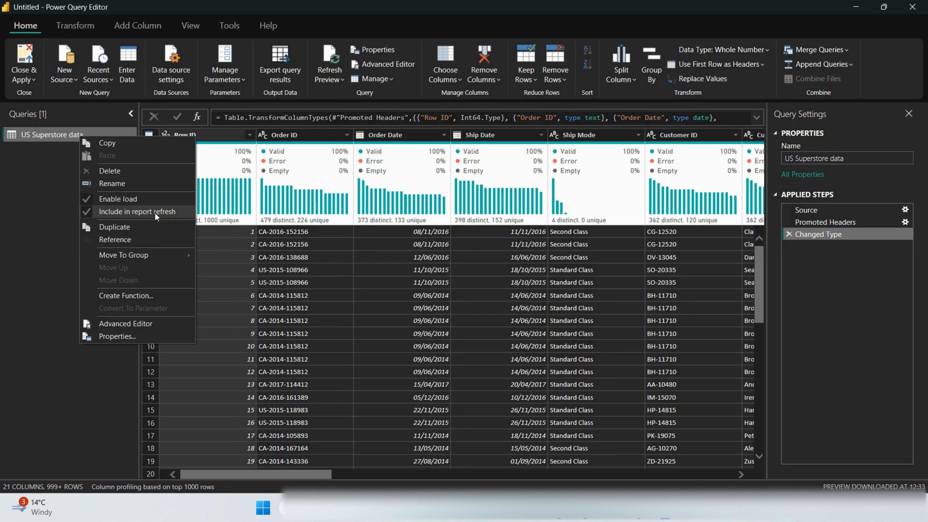
left_click(142, 242)
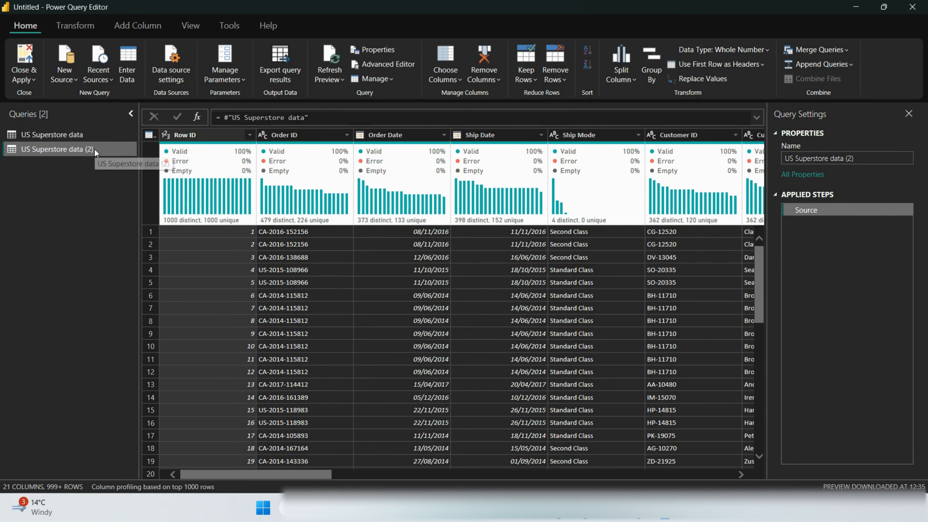
left_click(63, 135)
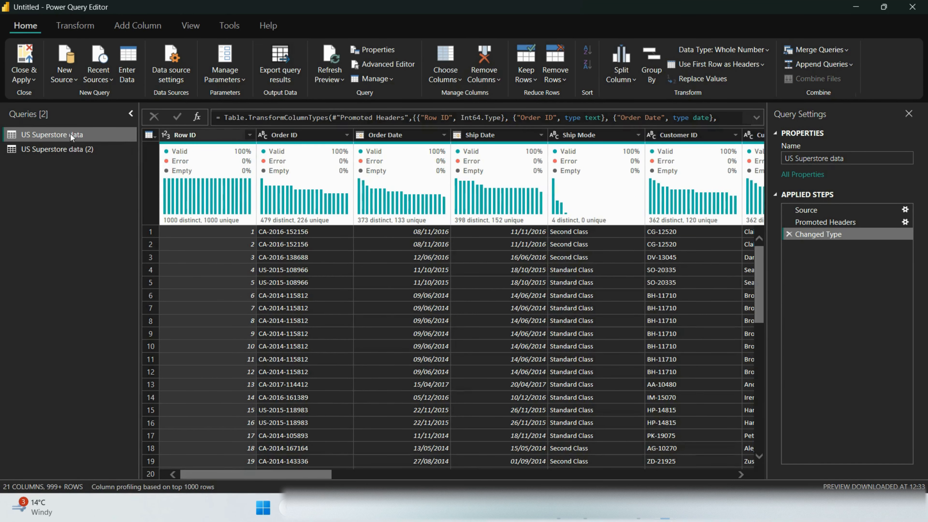
left_click(69, 151)
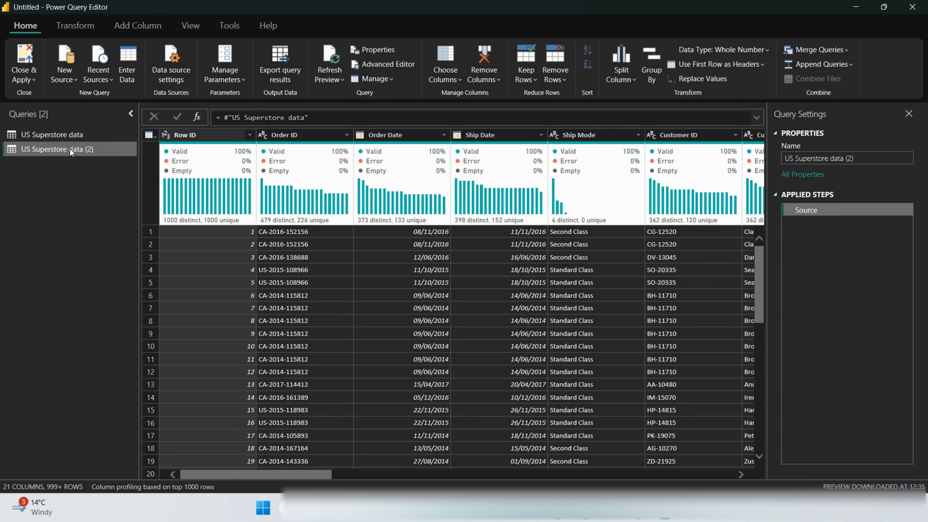
right_click(71, 135)
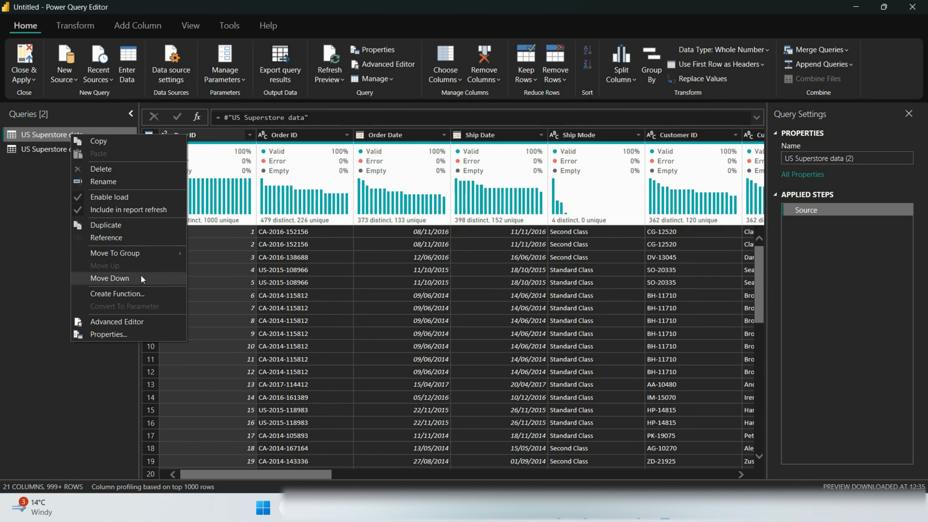
mouse_move(149, 254)
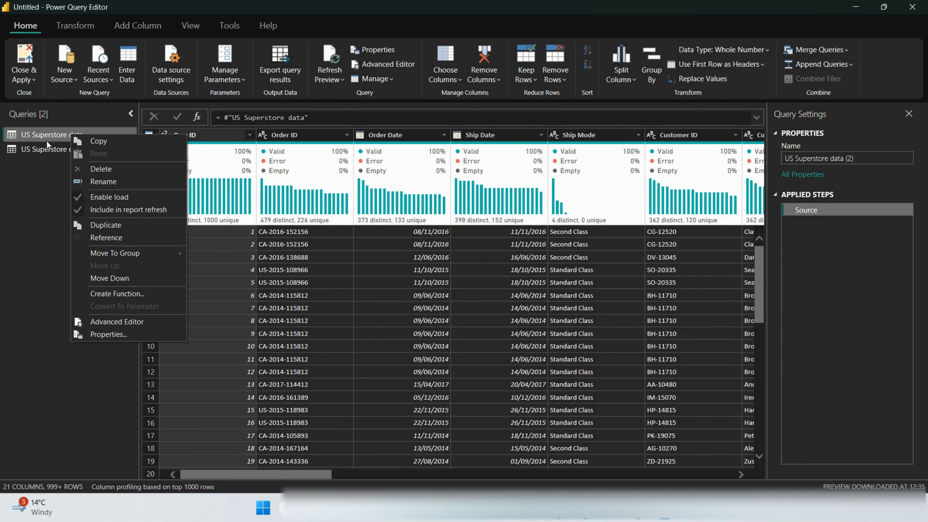
left_click(52, 149)
right_click(70, 151)
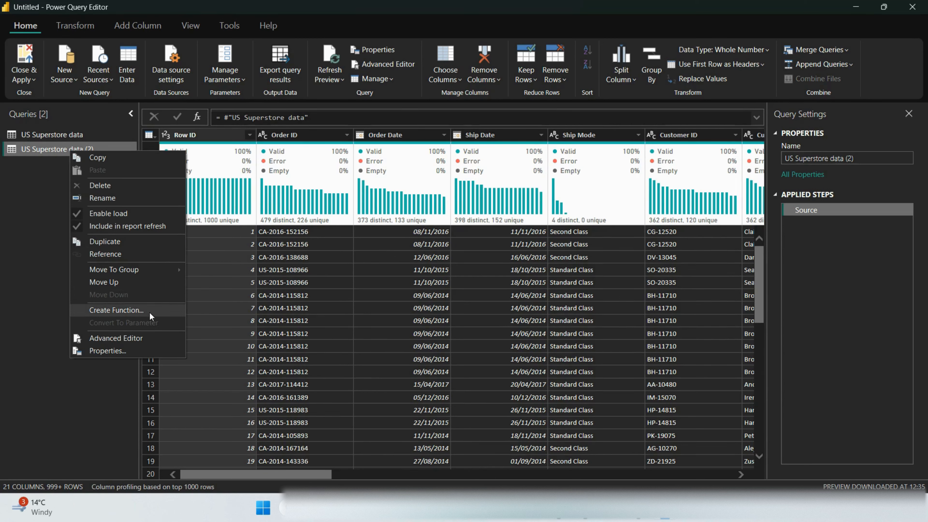
Examine the M code of the original US Superstore data query in the Advanced Editor, leaving it unedited
left_click(63, 132)
right_click(64, 133)
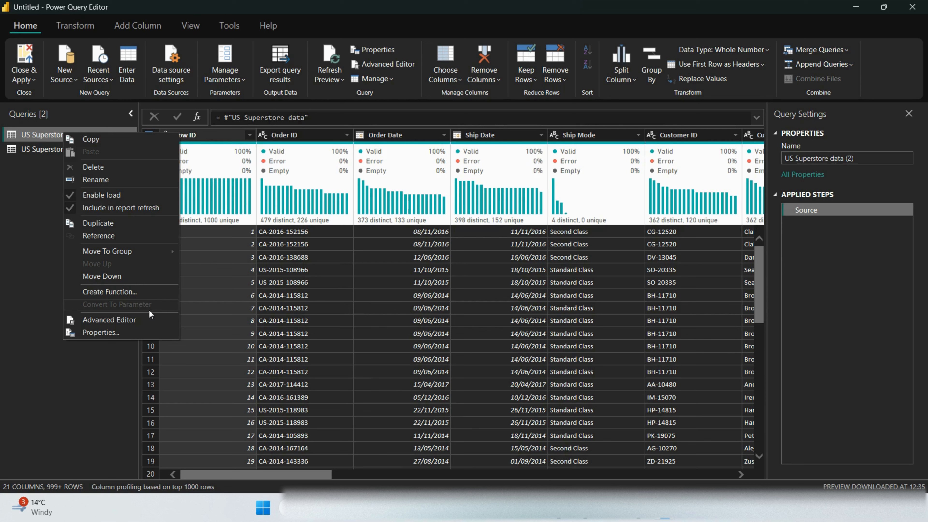
left_click(129, 320)
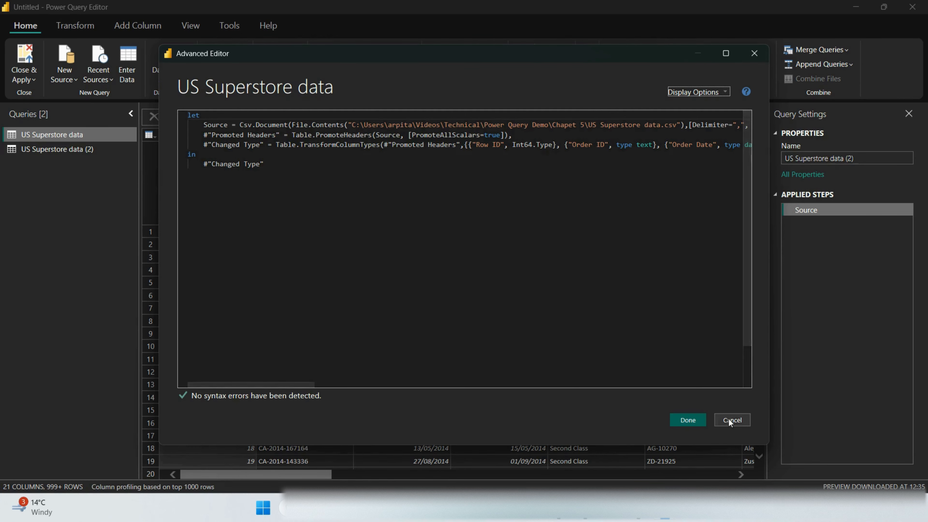
left_click(741, 422)
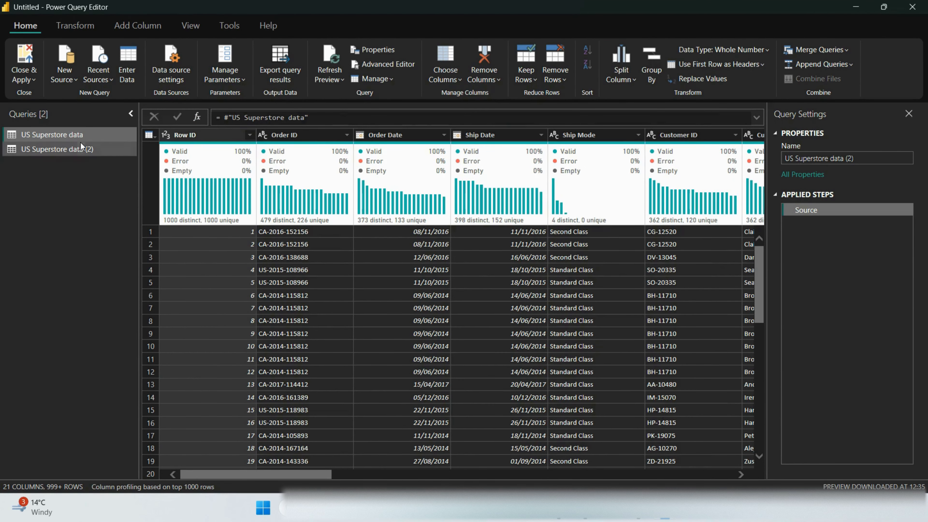
Examine the query properties of US Superstore data, including its load and report refresh options, without changing them
right_click(80, 135)
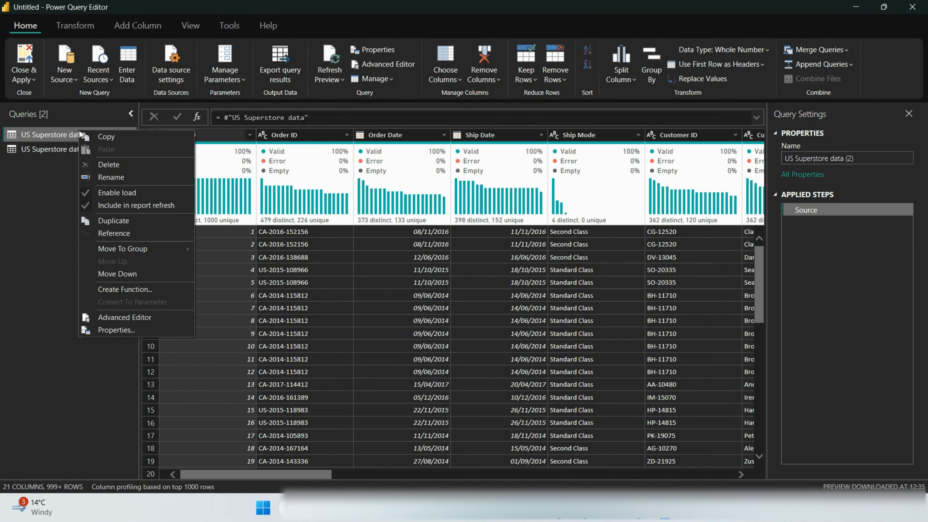
left_click(148, 331)
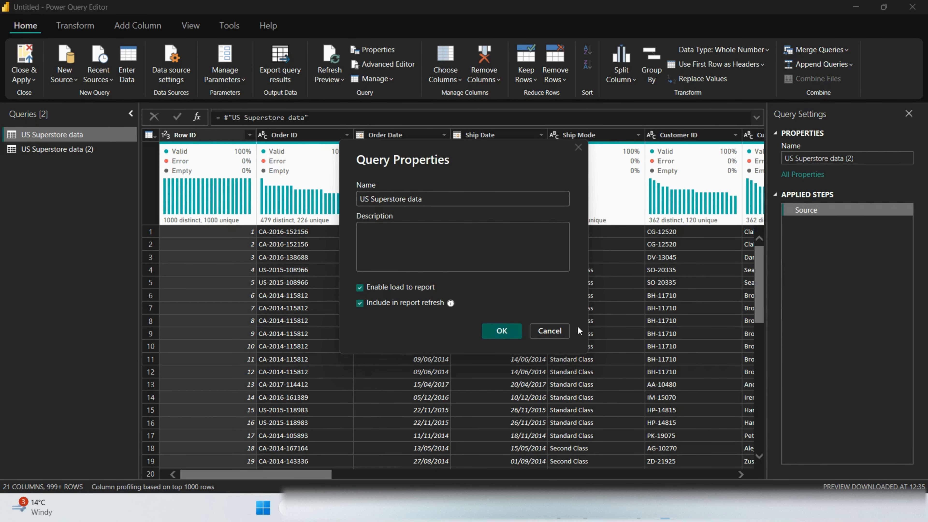
left_click(550, 331)
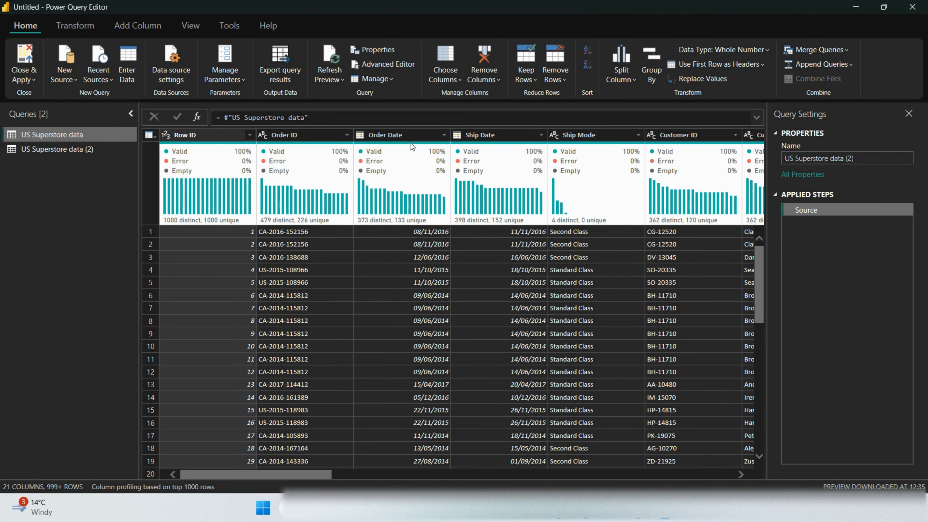
right_click(291, 136)
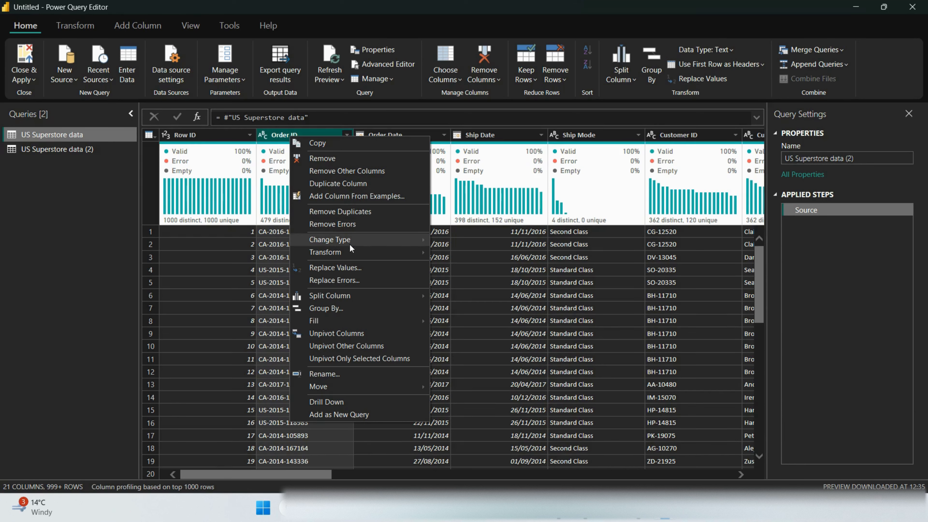
mouse_move(349, 244)
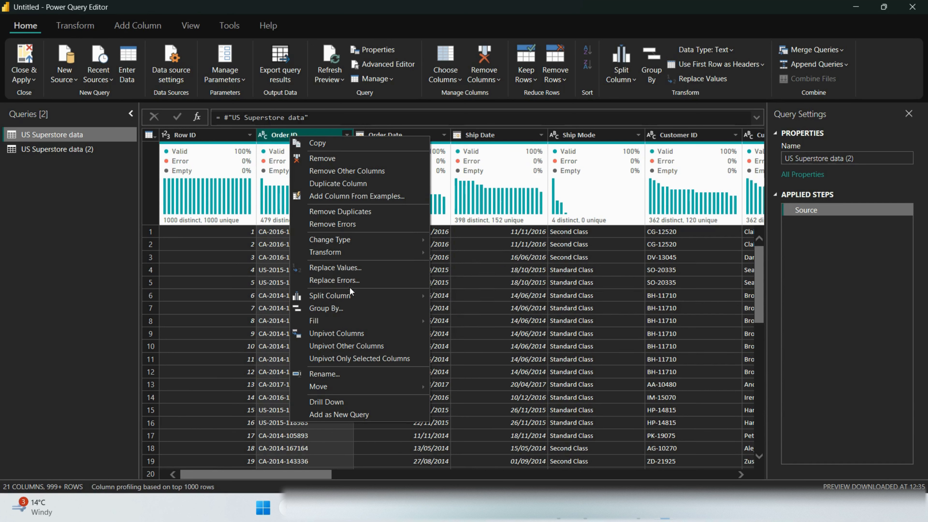
mouse_move(349, 300)
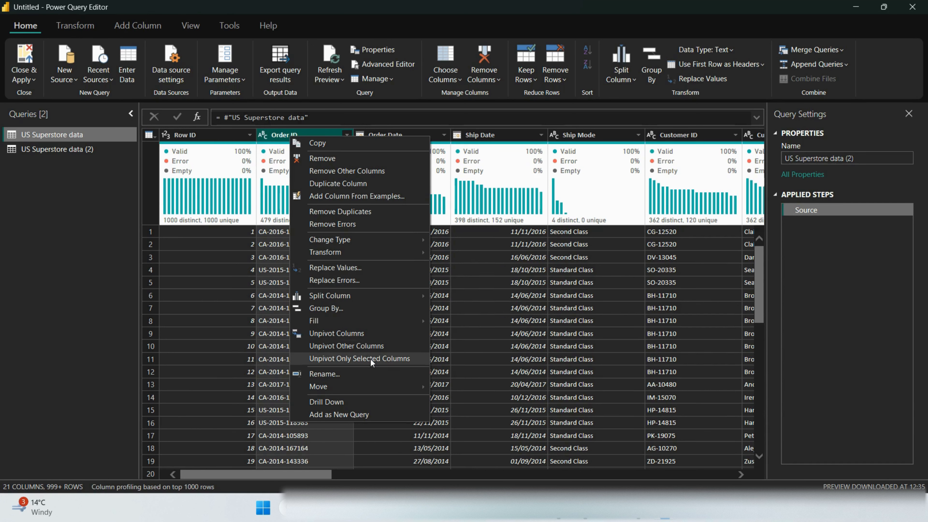
mouse_move(352, 385)
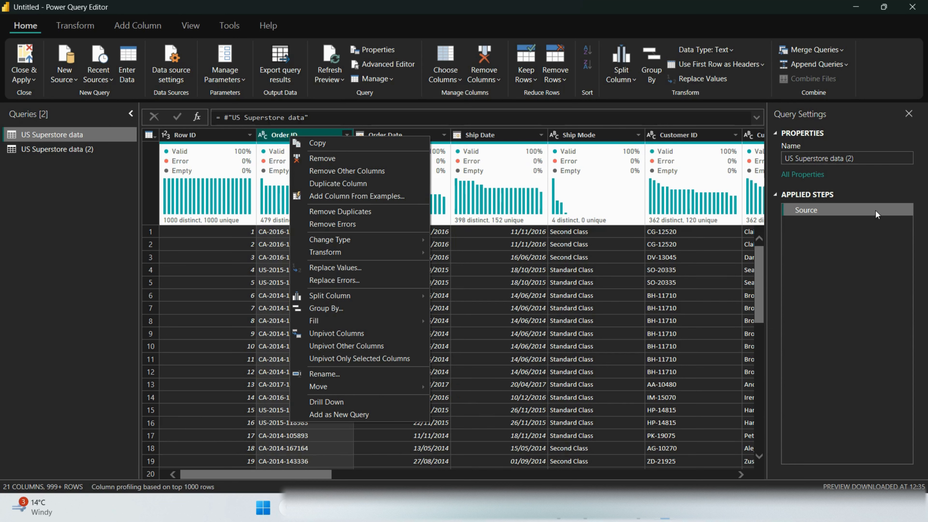
left_click(817, 257)
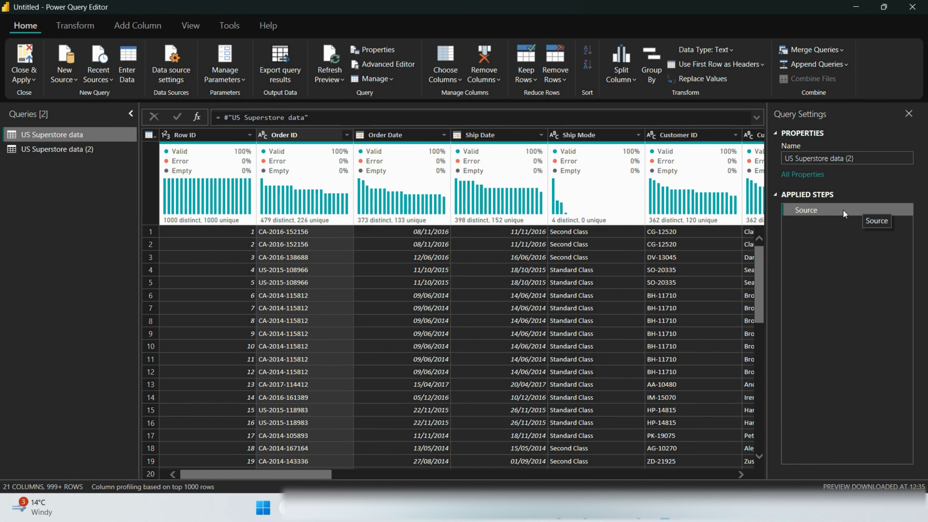
Return to the original US Superstore data query and view the full formula of its Changed Type step
left_click(82, 149)
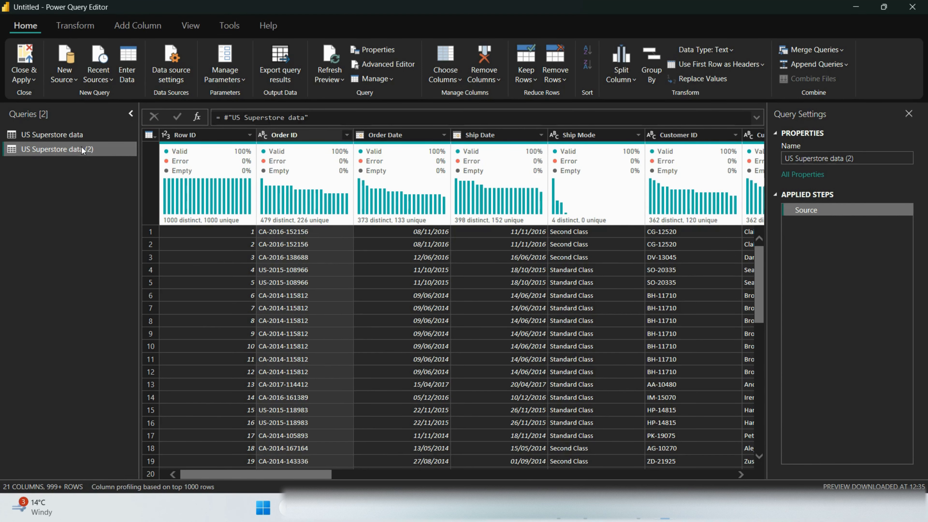
left_click(66, 135)
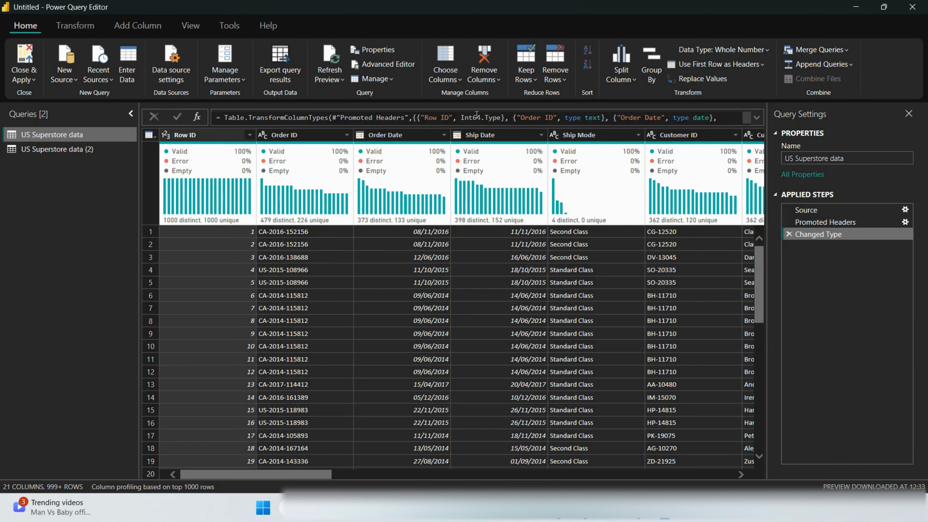
left_click(756, 118)
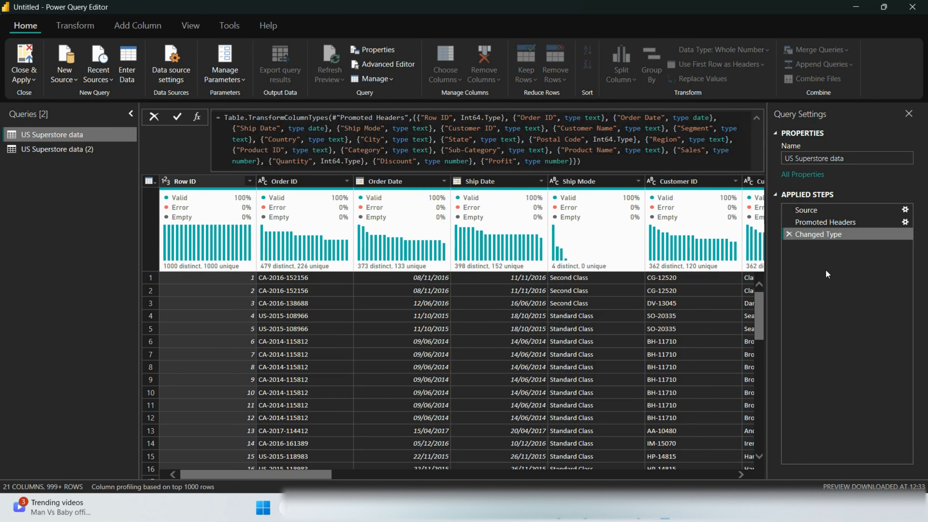
left_click(756, 119)
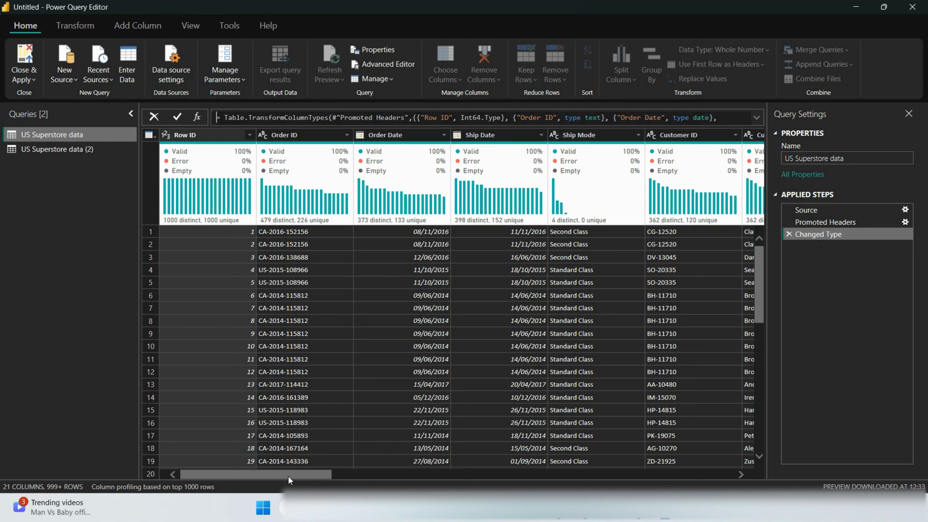
Filter the Segment column of US Superstore data to keep only Consumer rows
left_click(332, 478)
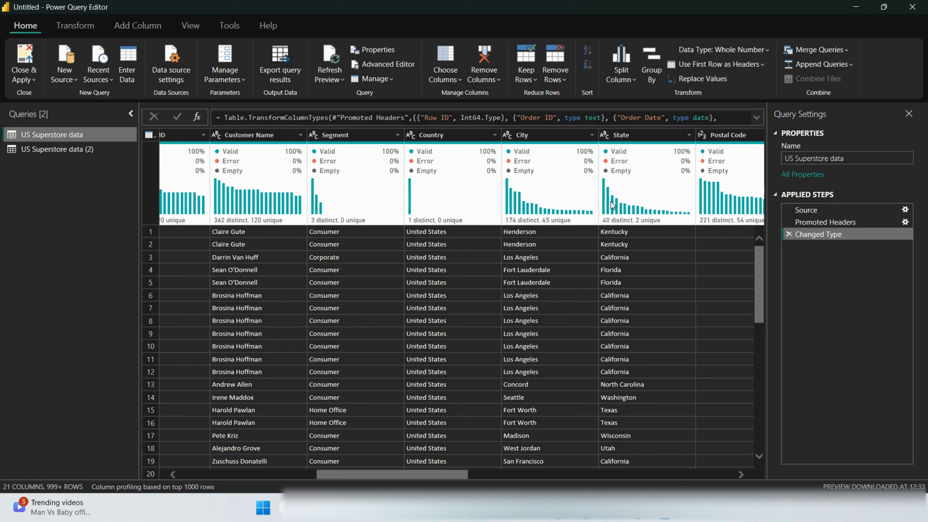
left_click(397, 136)
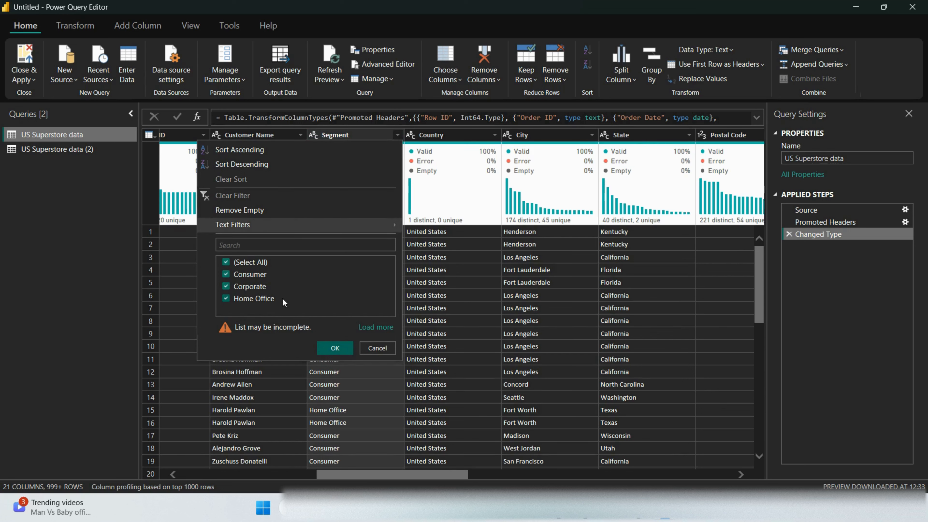
left_click(226, 262)
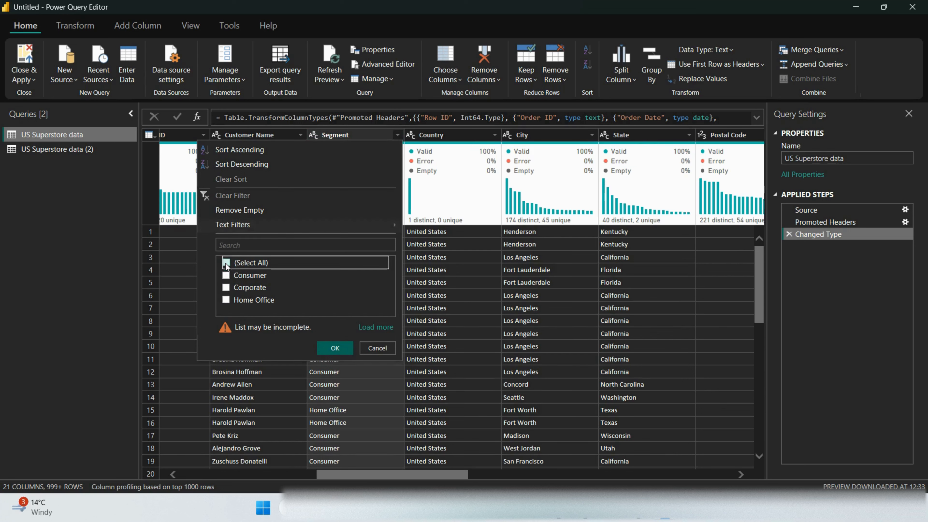
left_click(224, 277)
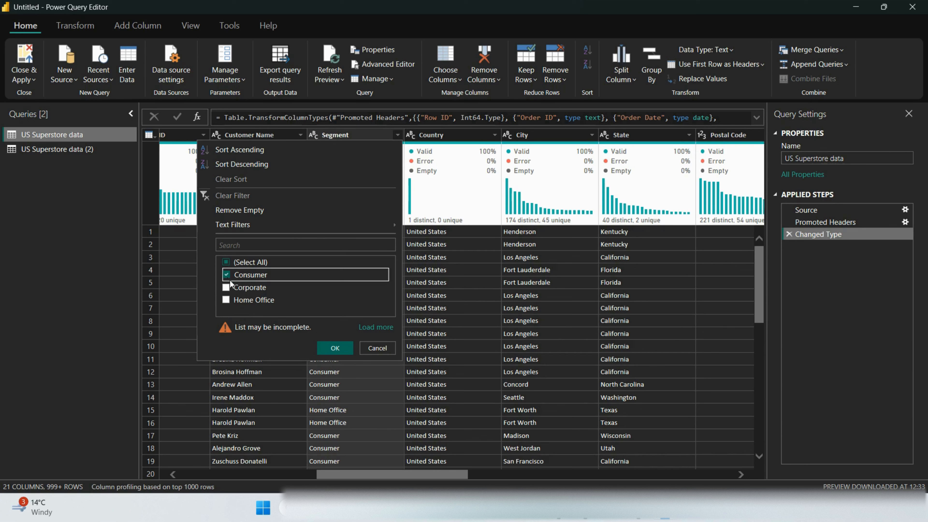
left_click(333, 347)
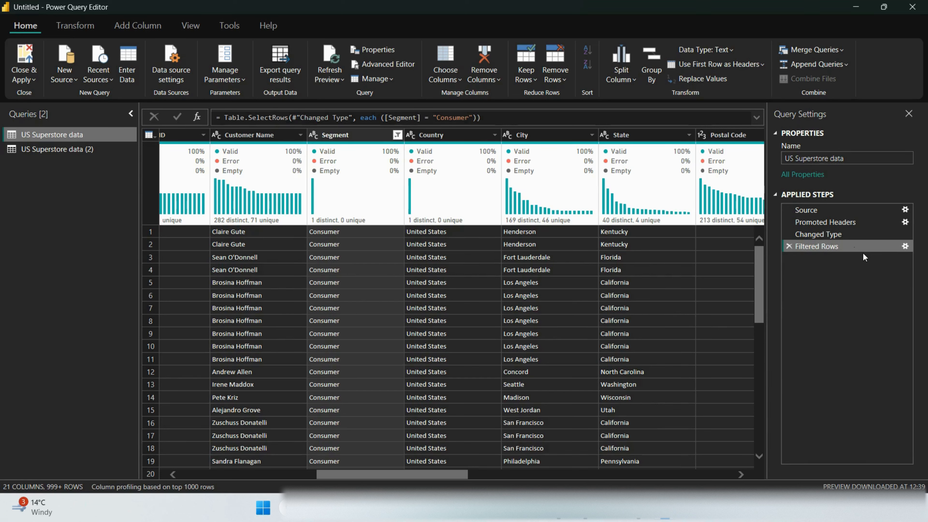
Examine the basic and advanced settings of the Filtered Rows step, leaving its conditions unedited
right_click(849, 247)
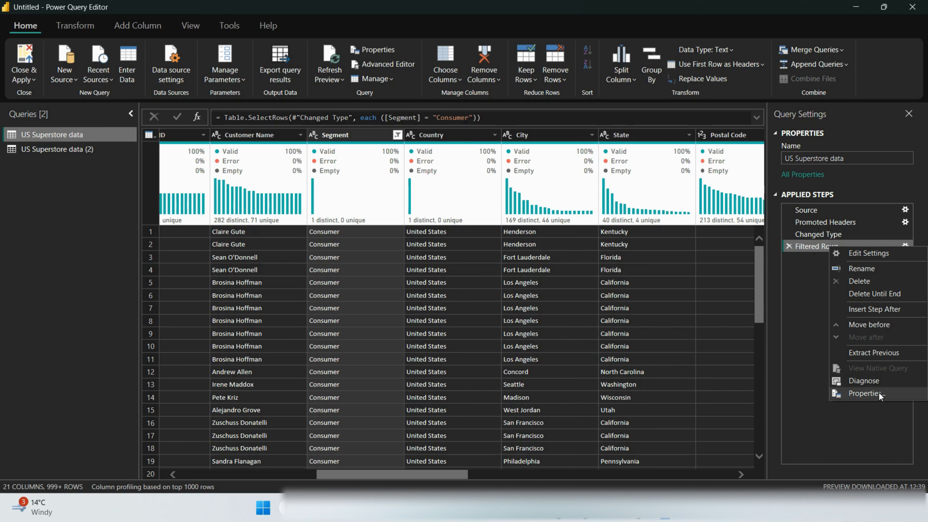
left_click(874, 252)
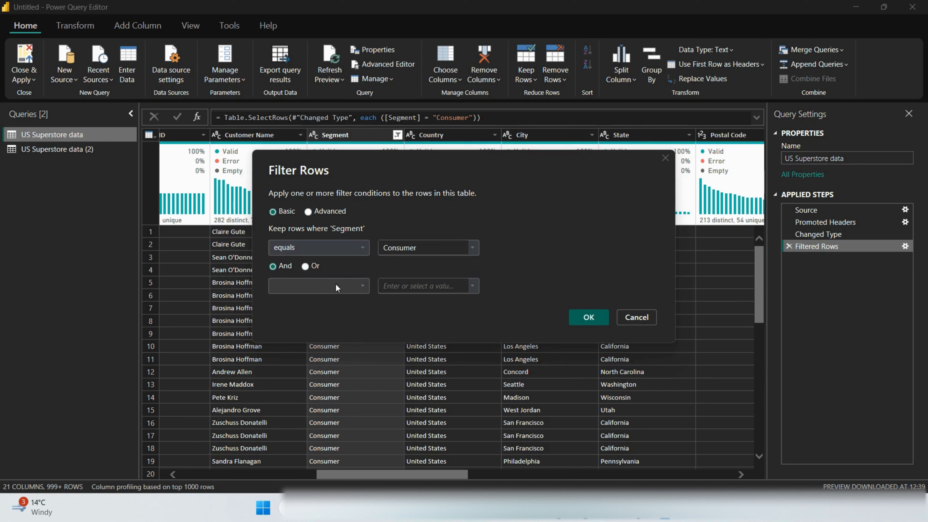
left_click(309, 212)
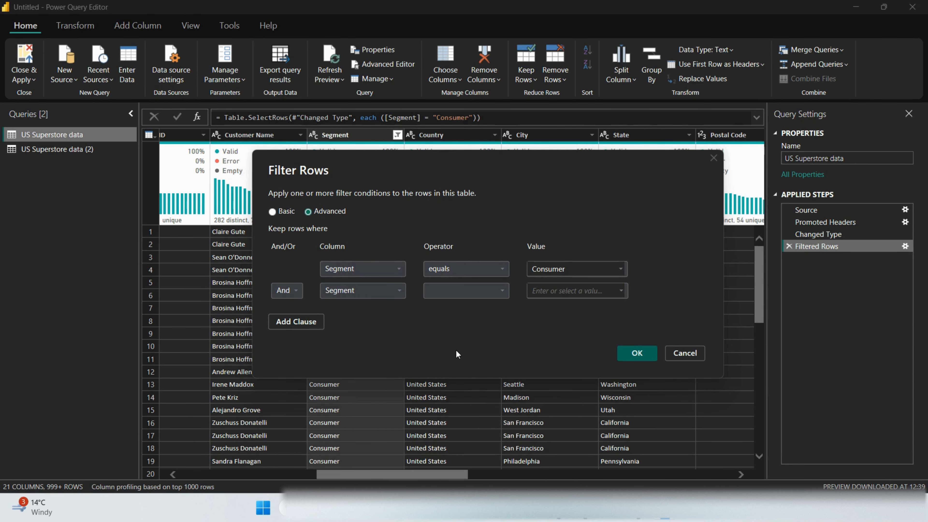
left_click(701, 353)
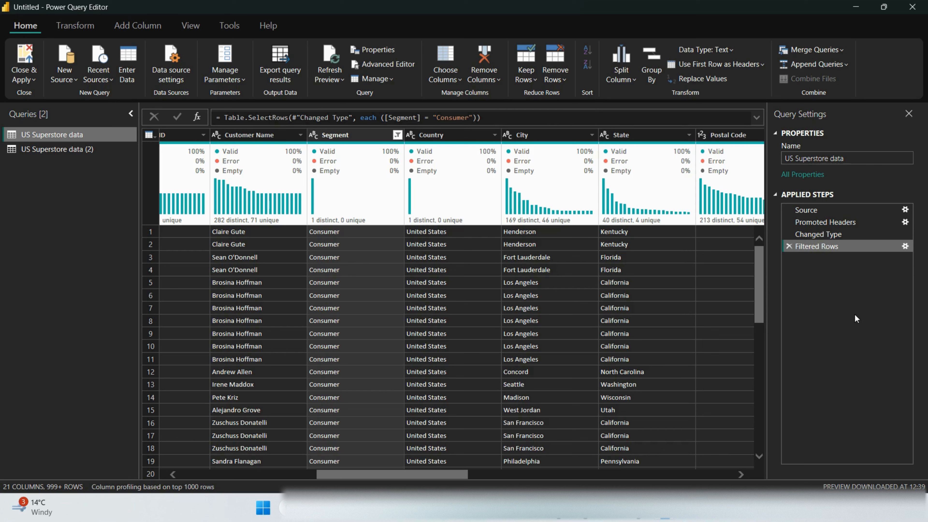